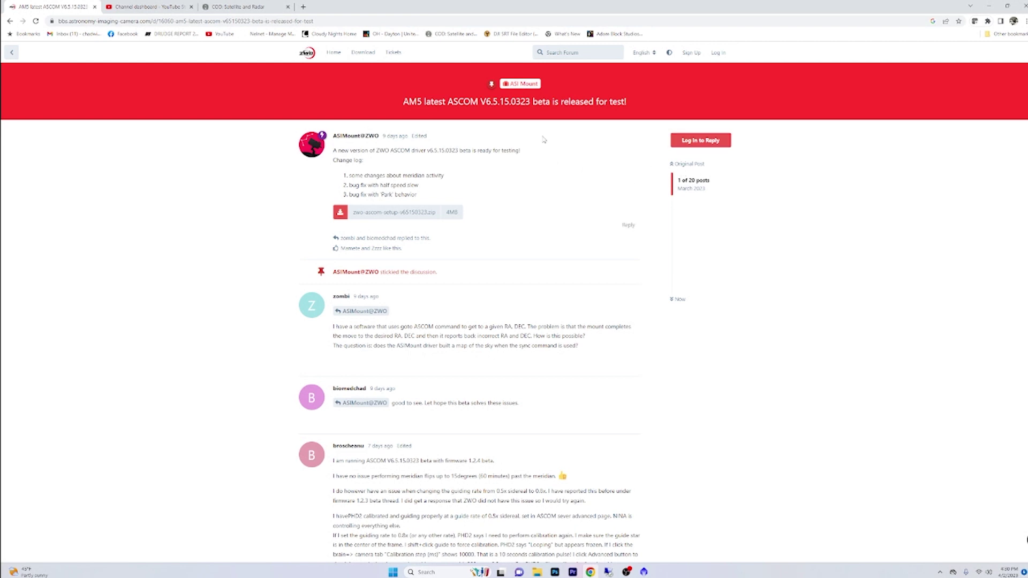
{"action": "left_click", "coordinate": [517, 85]}
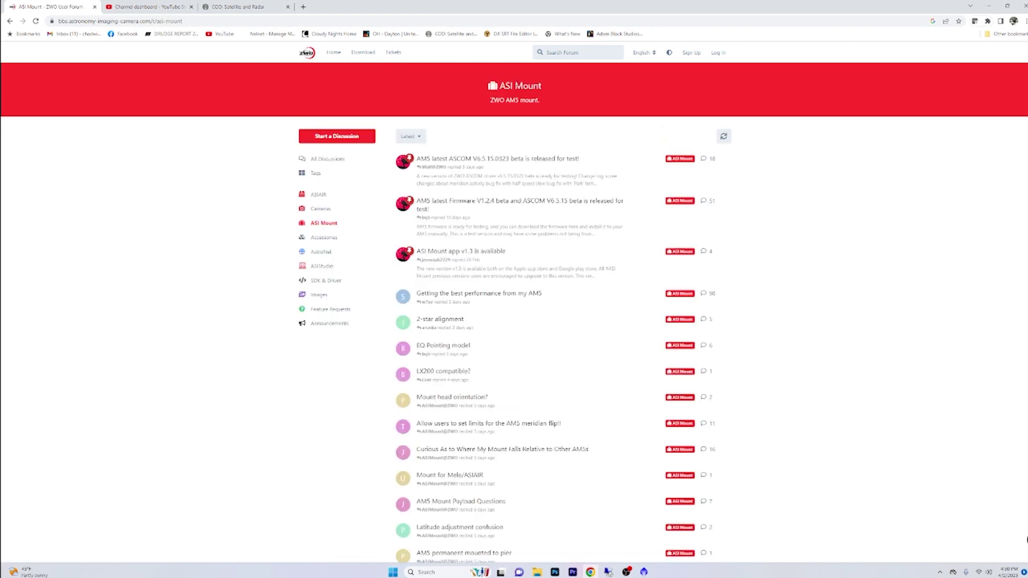
{"action": "left_click", "coordinate": [544, 172]}
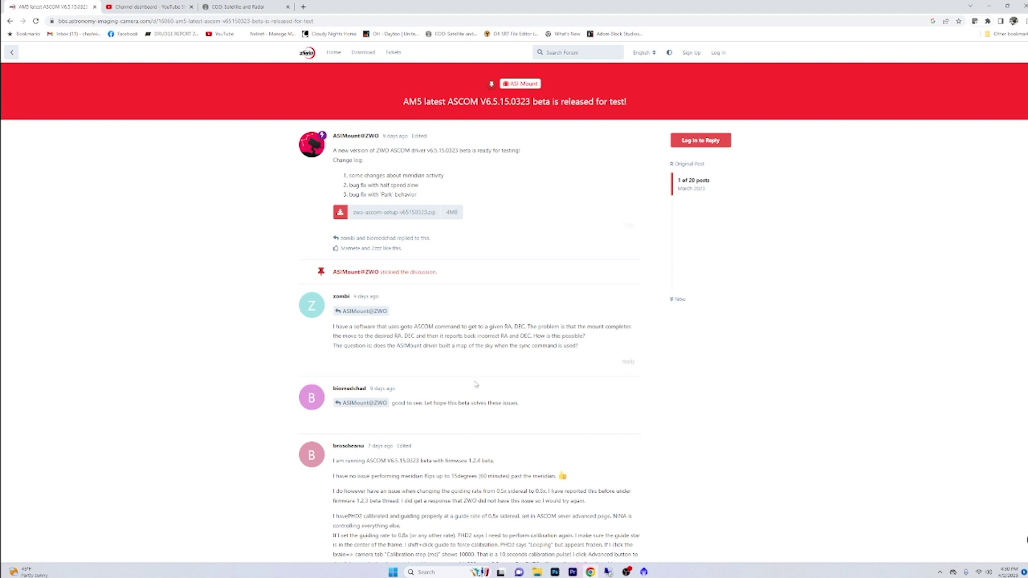
Step: Bring the ASI Mount ASCOM Server window over N.I.N.A. and view its Advanced setup
{"action": "left_click", "coordinate": [609, 572]}
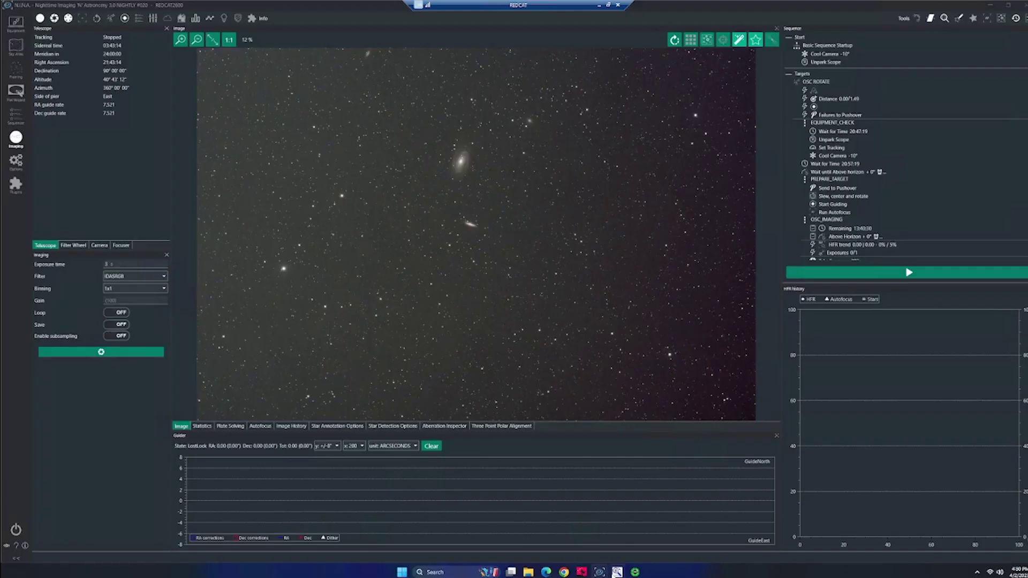
{"action": "left_click", "coordinate": [582, 571]}
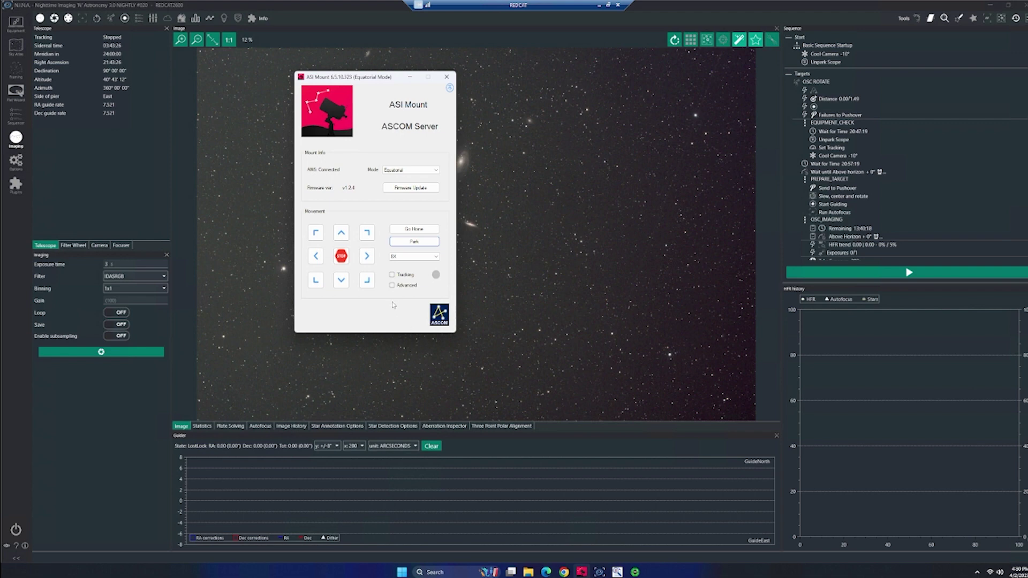
{"action": "left_click", "coordinate": [393, 286]}
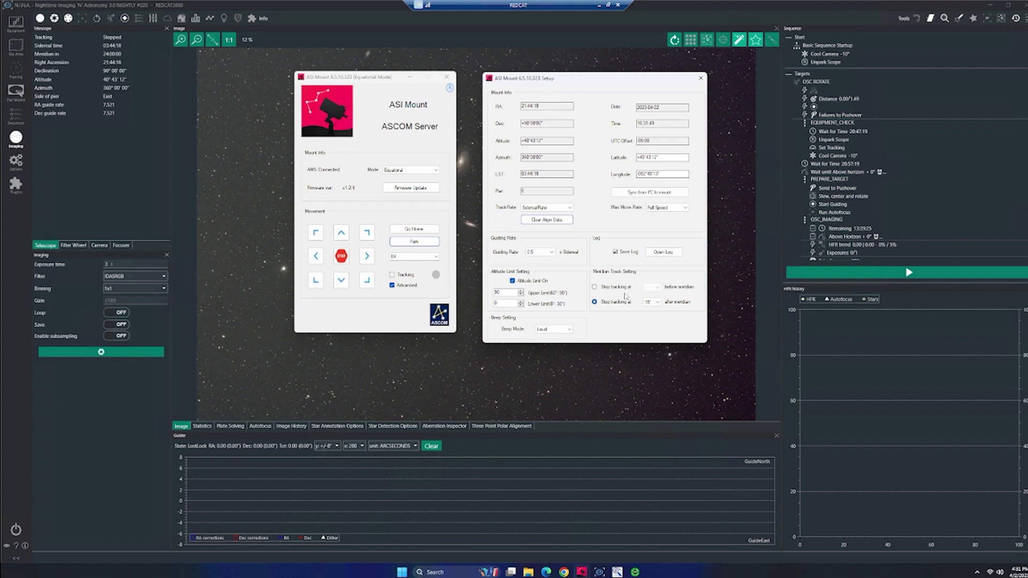
Step: Close and minimize the mount driver windows, then show N.I.N.A.'s Imaging options with meridian flip settings
{"action": "left_click", "coordinate": [700, 78]}
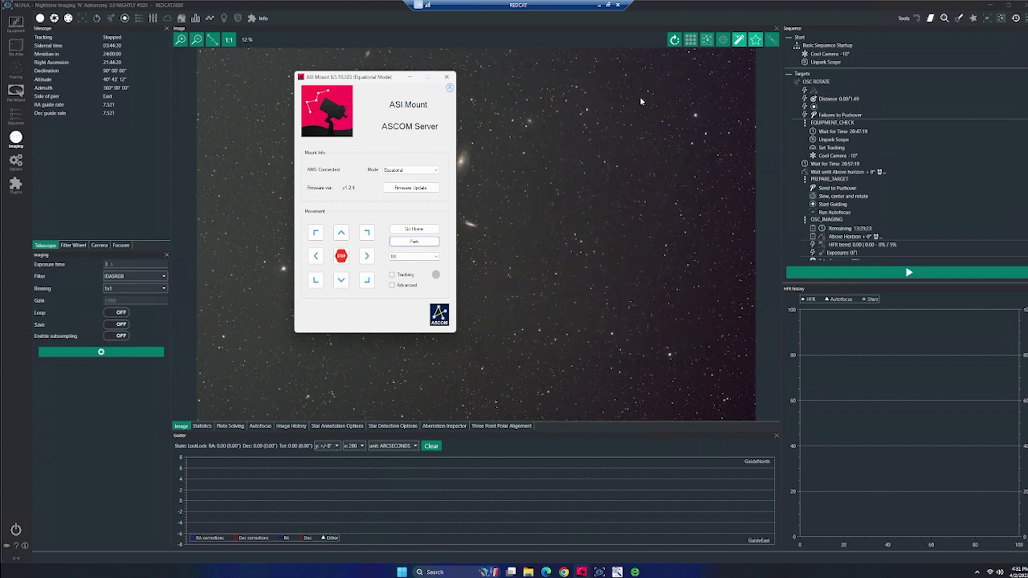
{"action": "left_click", "coordinate": [409, 77]}
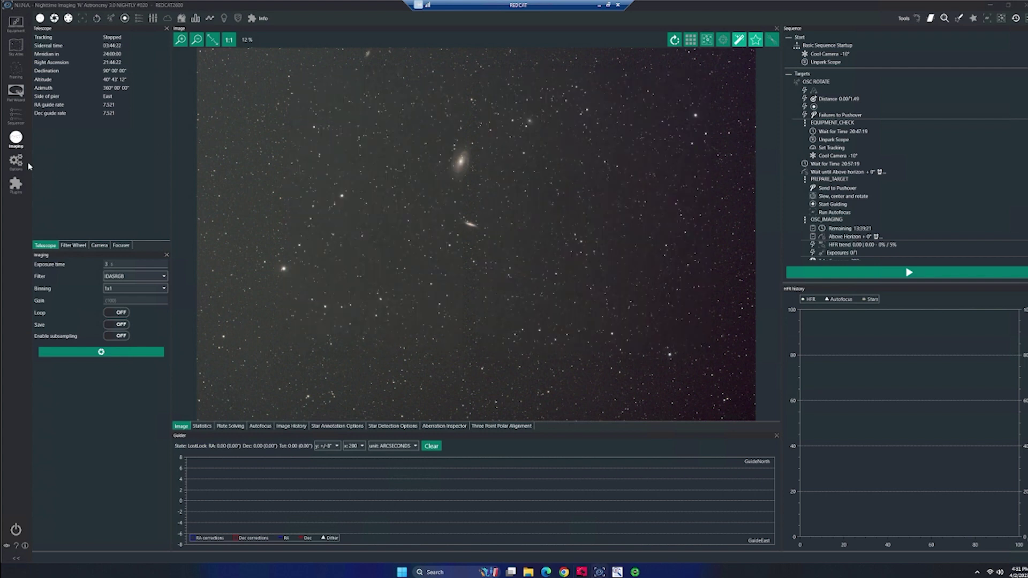
{"action": "left_click", "coordinate": [18, 163]}
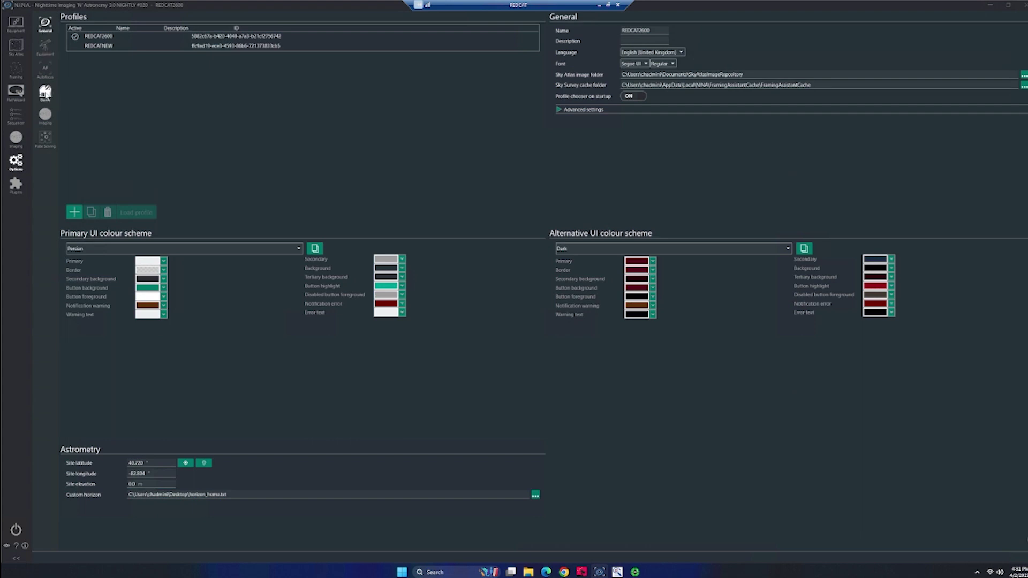
{"action": "left_click", "coordinate": [45, 115]}
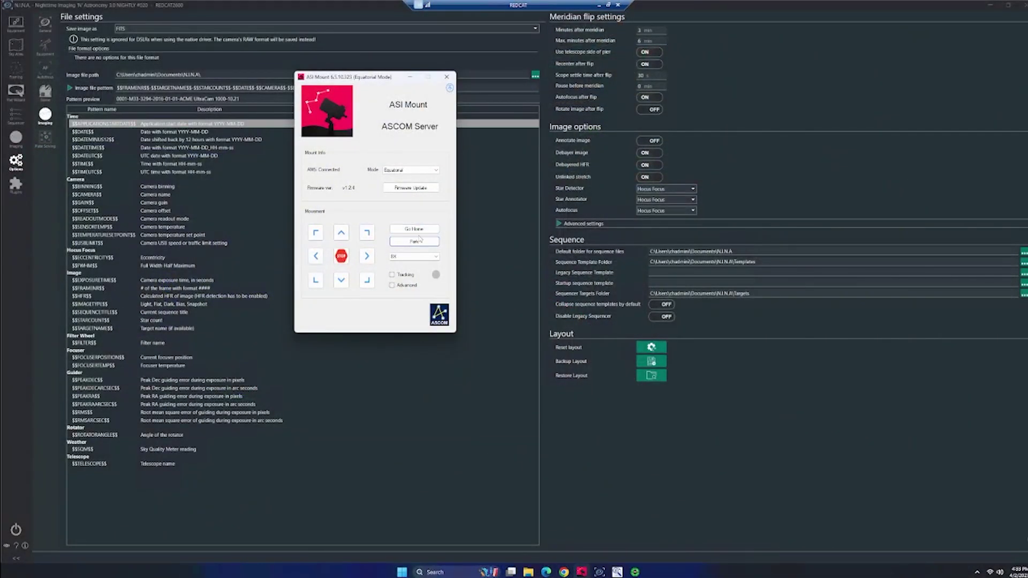
{"action": "left_click", "coordinate": [422, 241]}
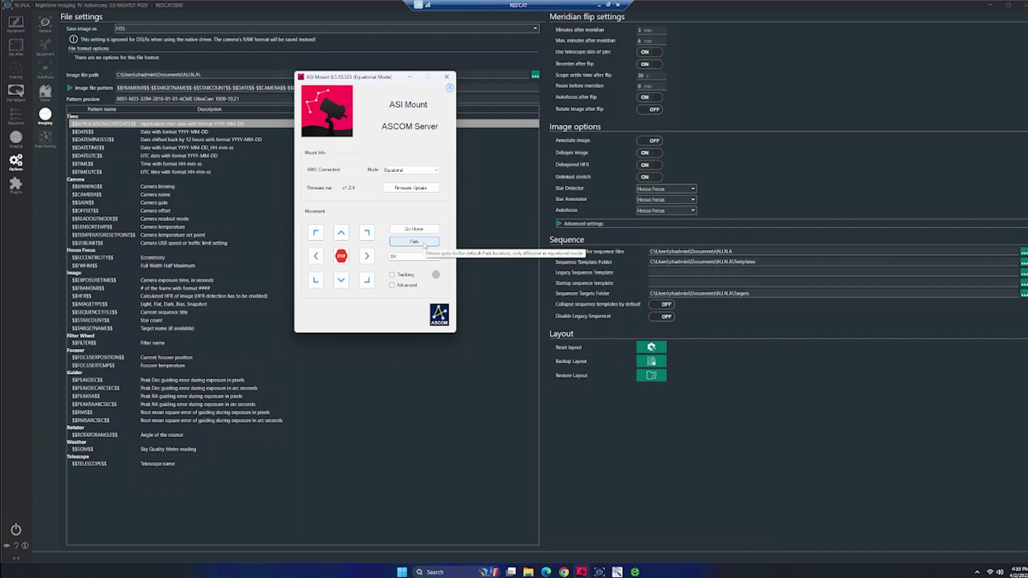
{"action": "left_click", "coordinate": [425, 245]}
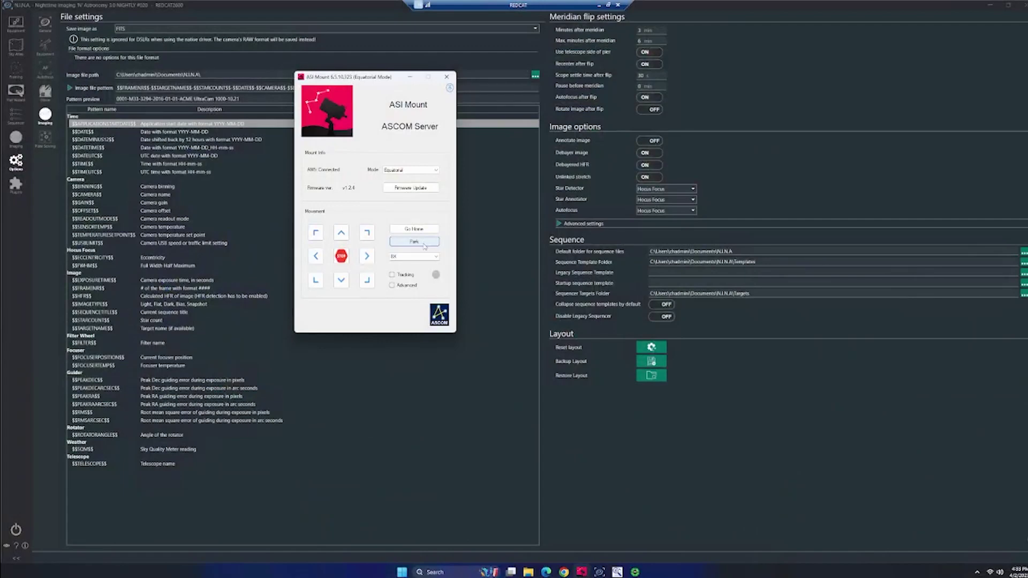
Step: View the PREPARE_TARGET and OSC_IMAGING sequence, then bring PHD2 Guiding to the front
{"action": "left_click", "coordinate": [410, 77]}
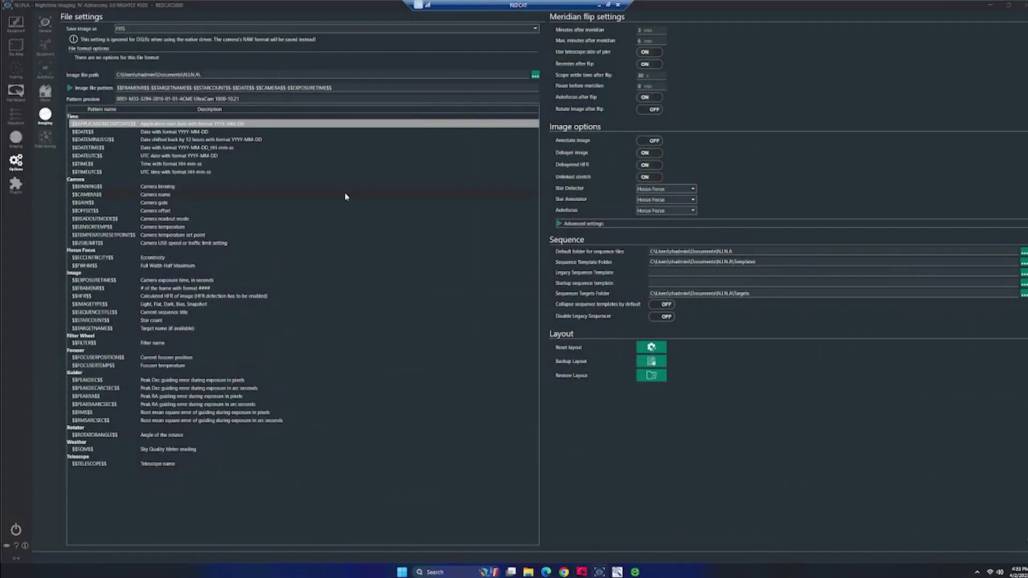
{"action": "left_click", "coordinate": [15, 116]}
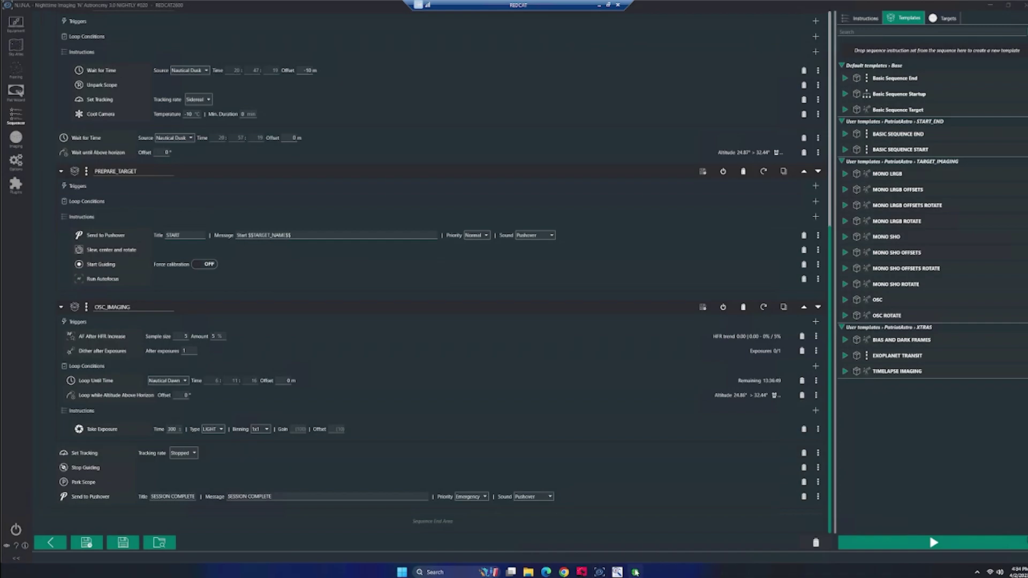
{"action": "left_click", "coordinate": [635, 573]}
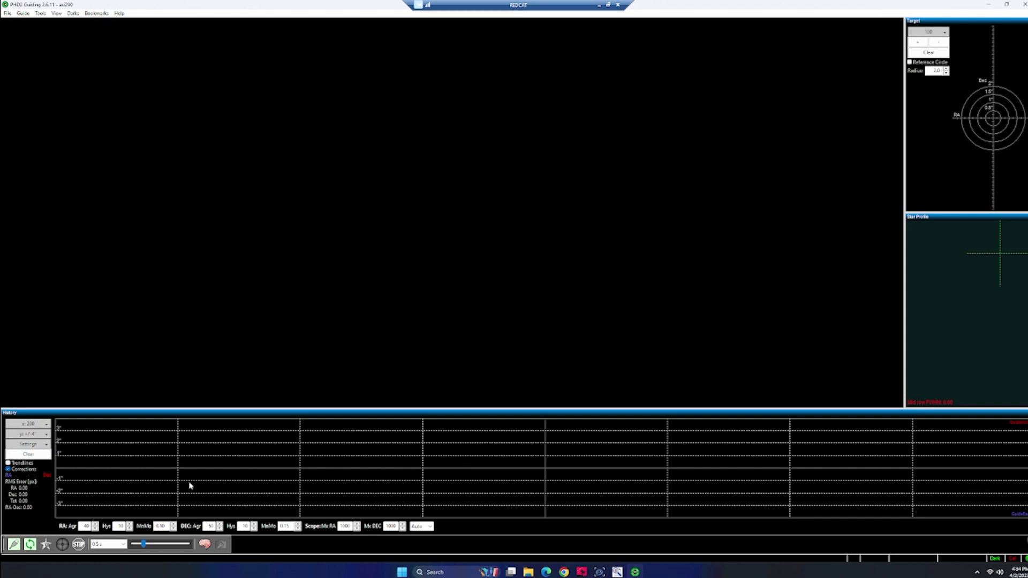
Step: Revise PHD2's Dec backlash compensation and Max Dec duration, check the Guiding tab, and save
{"action": "left_click", "coordinate": [205, 544]}
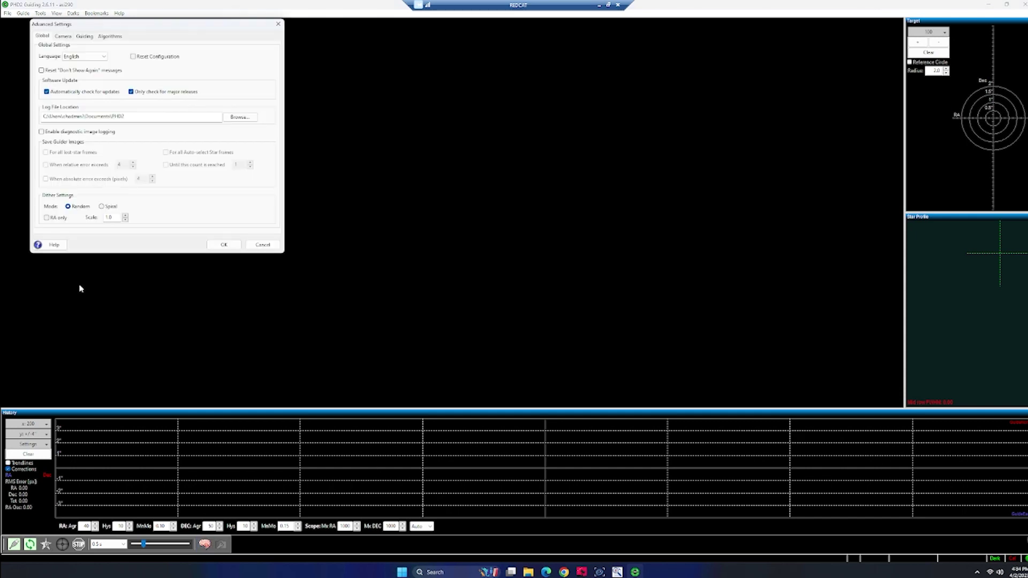
{"action": "left_click", "coordinate": [110, 36]}
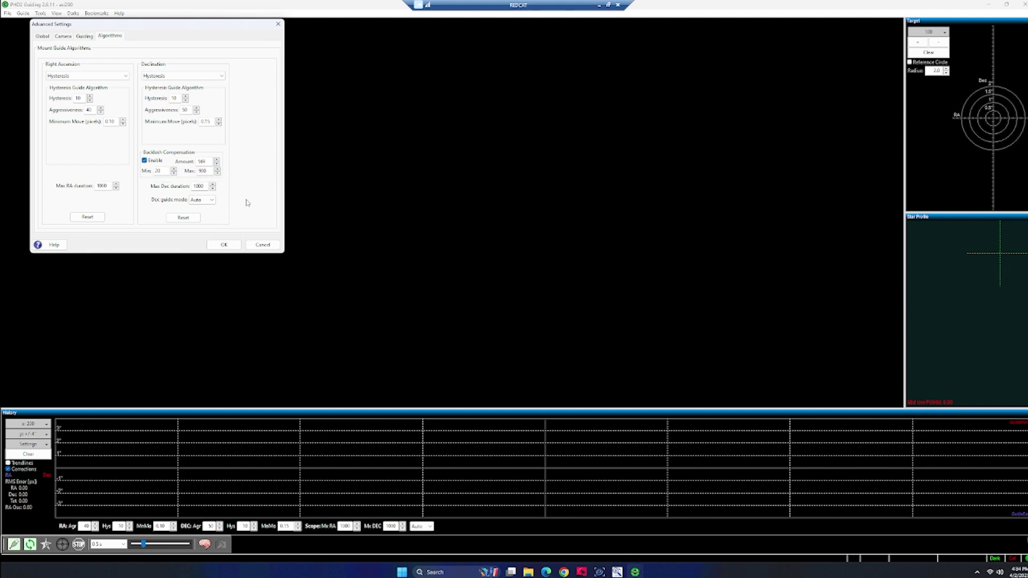
{"action": "double_click", "coordinate": [202, 161]}
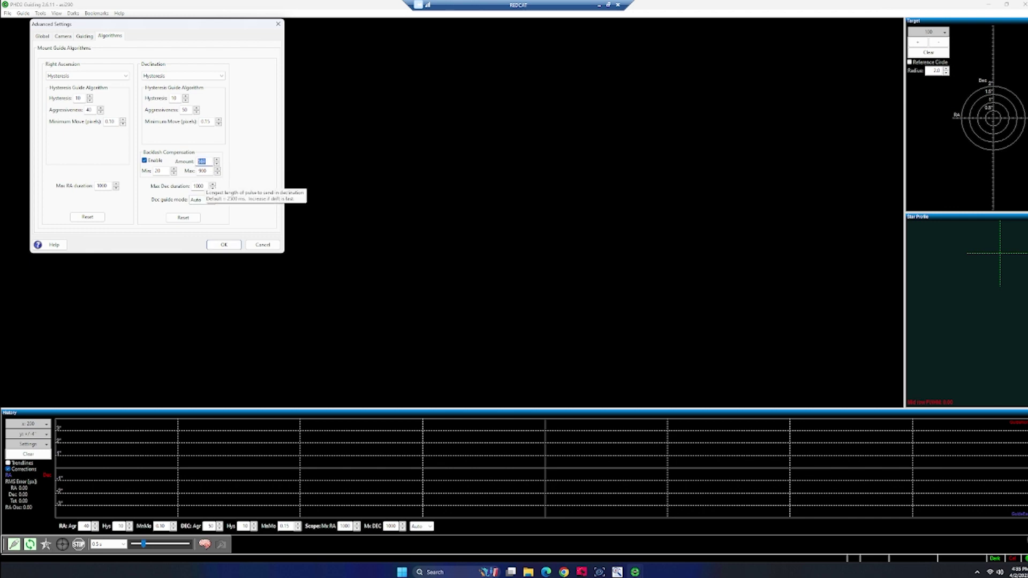
{"action": "double_click", "coordinate": [198, 185]}
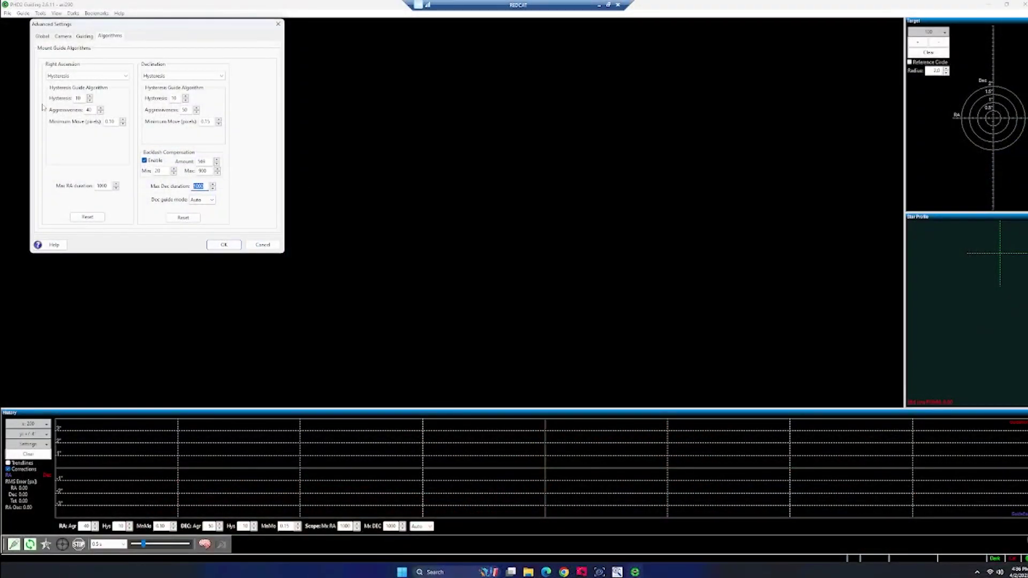
{"action": "left_click", "coordinate": [88, 36]}
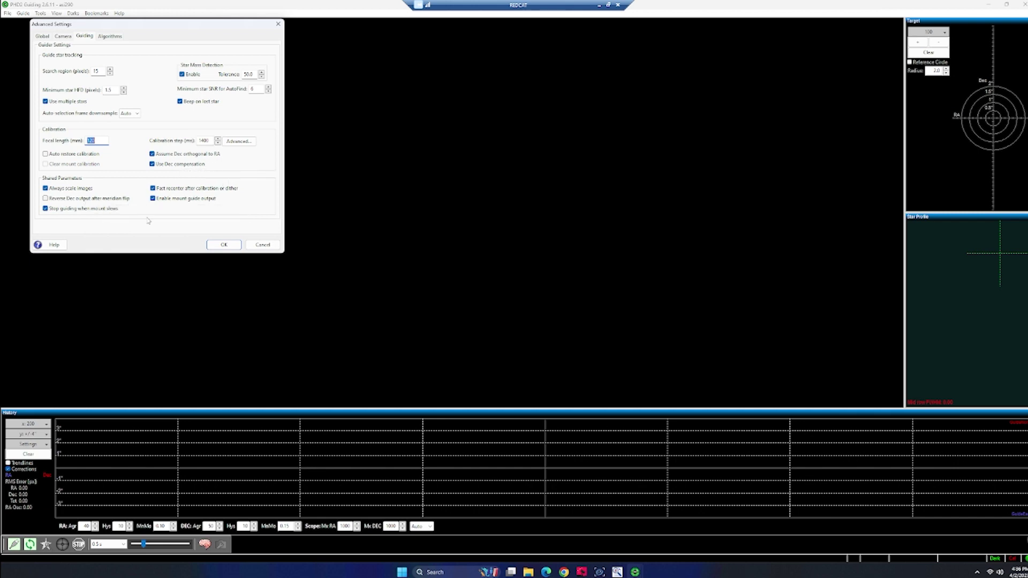
{"action": "left_click", "coordinate": [231, 247]}
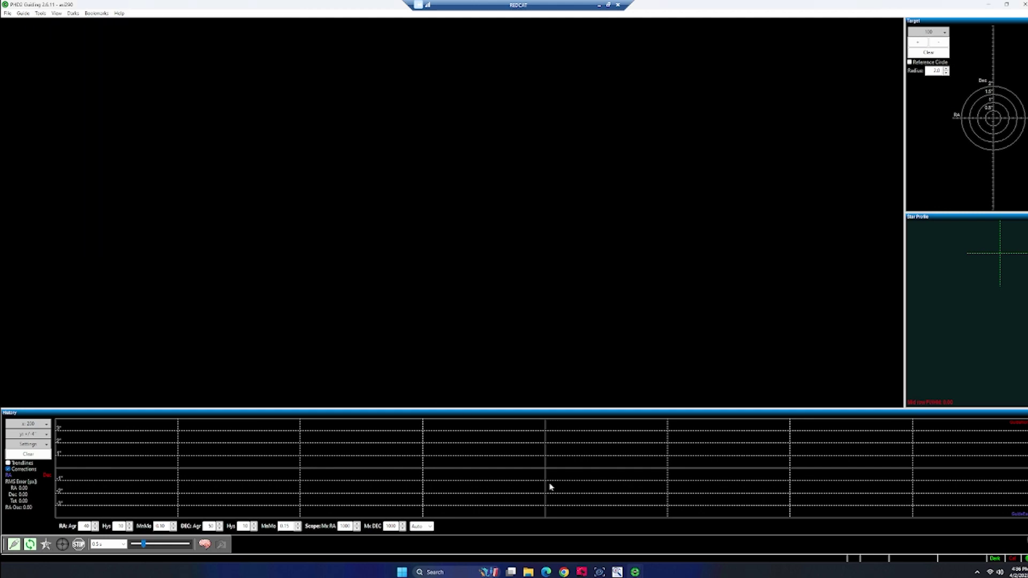
Step: Show the calibration plot of the 2023-03-29 guide log in PHD2 Log Viewer
{"action": "mouse_move", "coordinate": [617, 572]}
{"action": "left_click", "coordinate": [619, 527]}
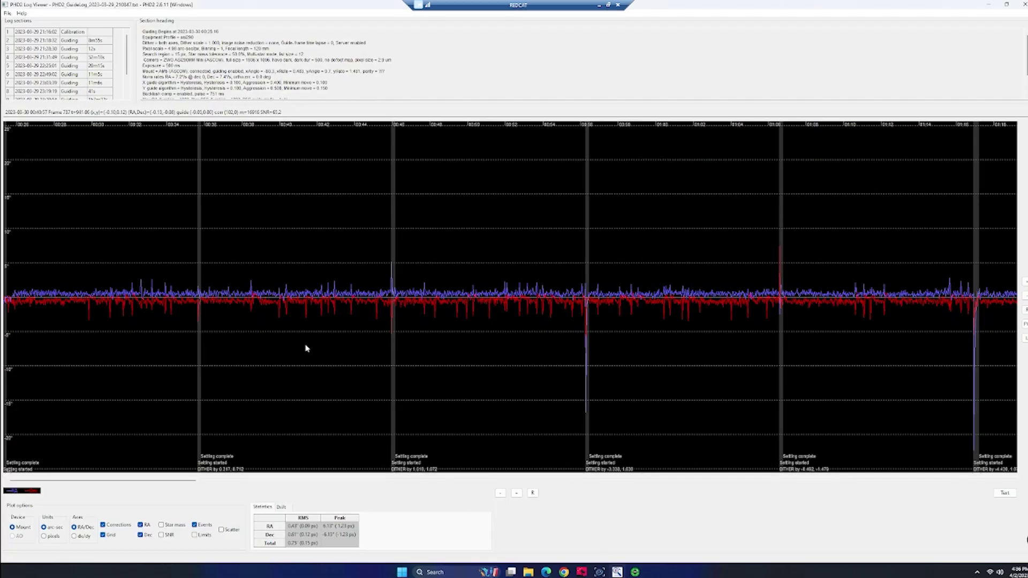
{"action": "left_click", "coordinate": [72, 33]}
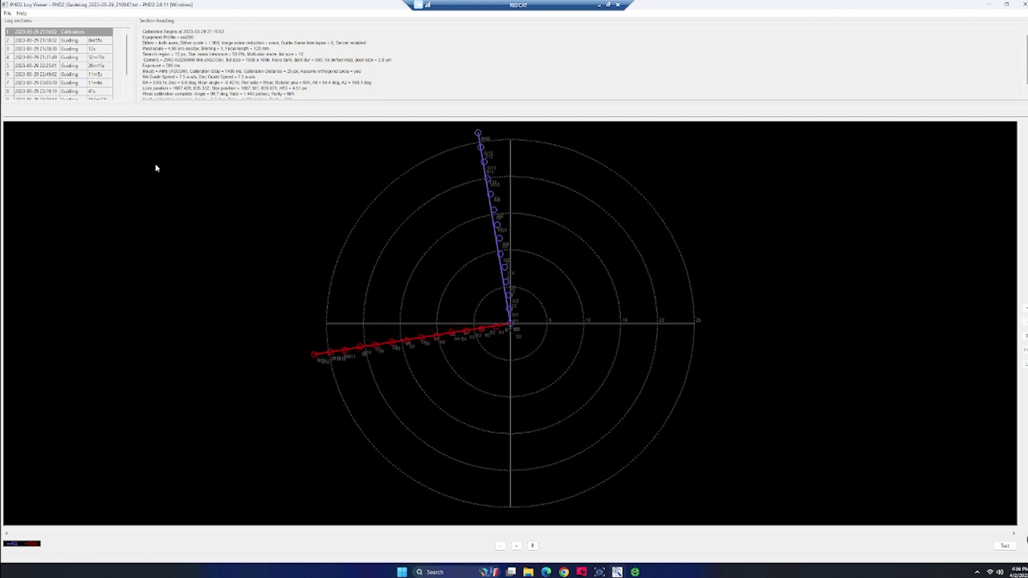
Step: Graph the guiding section from 23:20:54, then the following section with its statistics
{"action": "scroll", "coordinate": [101, 88], "scroll_direction": "down", "scroll_amount": 1}
{"action": "scroll", "coordinate": [511, 323], "scroll_direction": "down", "scroll_amount": 1}
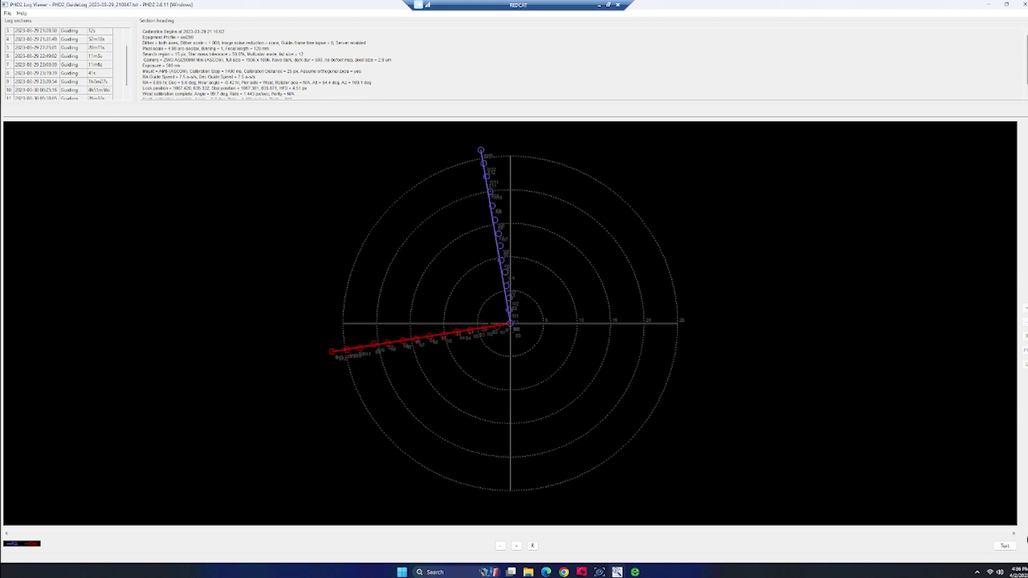
{"action": "left_click", "coordinate": [73, 81]}
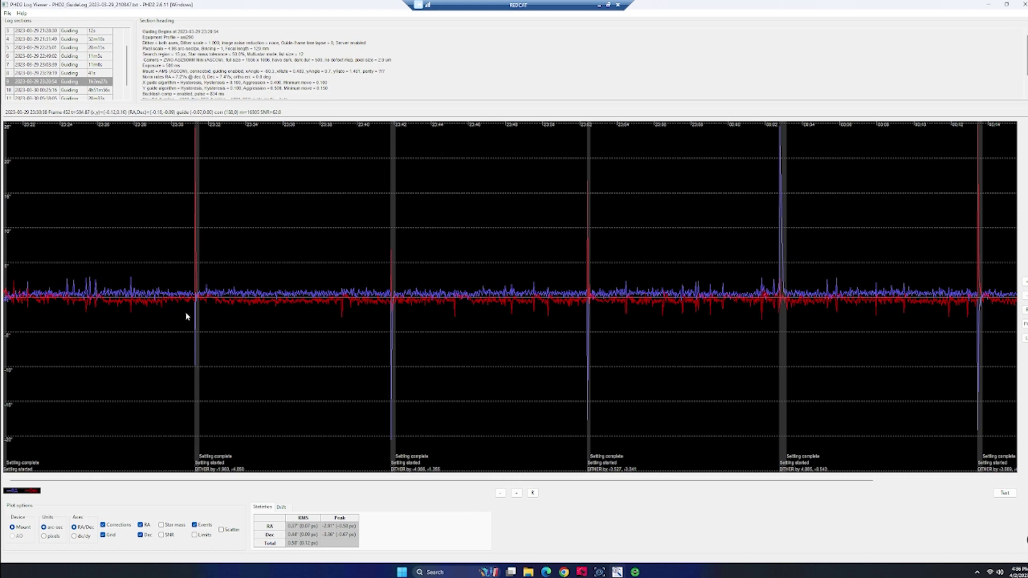
{"action": "left_click", "coordinate": [48, 90]}
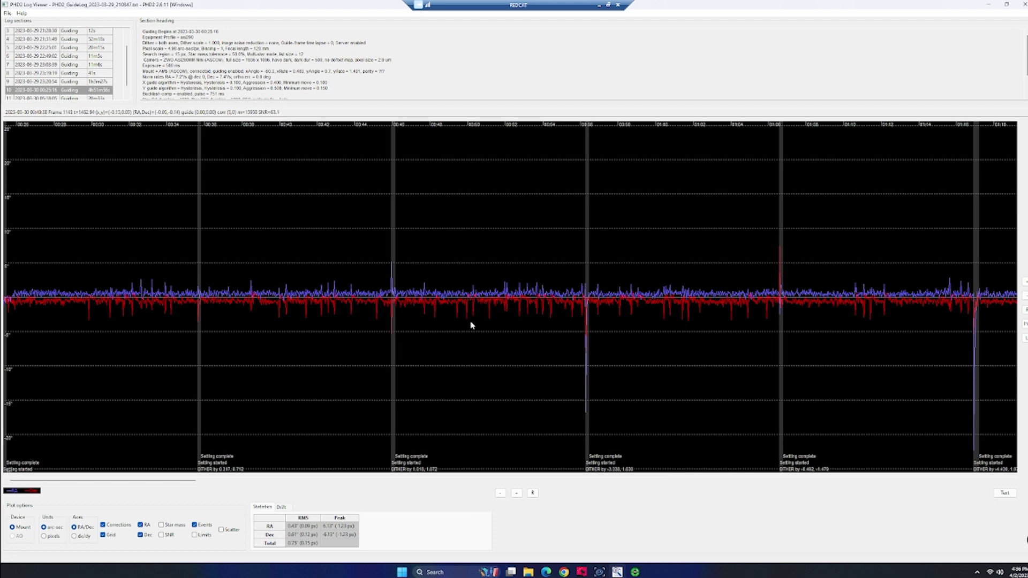
{"action": "scroll", "coordinate": [481, 323], "scroll_direction": "up", "scroll_amount": 2}
{"action": "scroll", "coordinate": [482, 322], "scroll_direction": "up", "scroll_amount": 2}
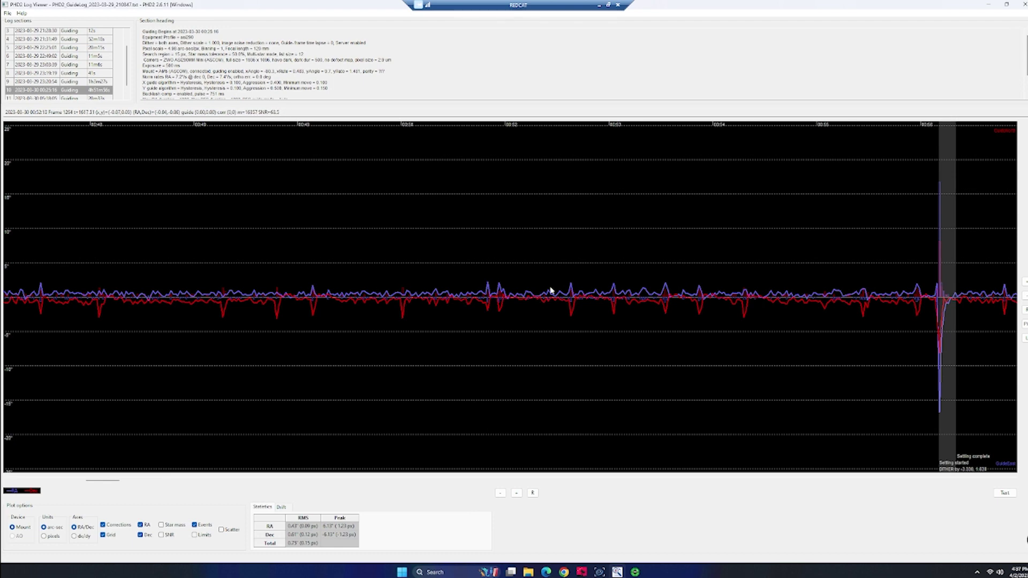
{"action": "scroll", "coordinate": [552, 299], "scroll_direction": "down", "scroll_amount": 1}
{"action": "scroll", "coordinate": [553, 299], "scroll_direction": "down", "scroll_amount": 3}
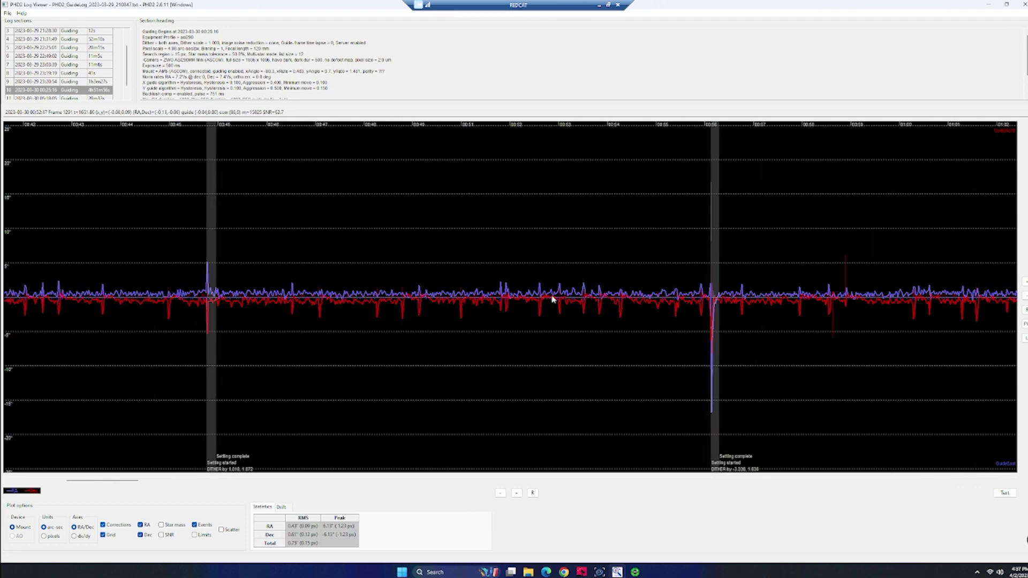
Step: Analyse the graphed frames' raw RA drift, then close the analysis window
{"action": "right_click", "coordinate": [391, 283]}
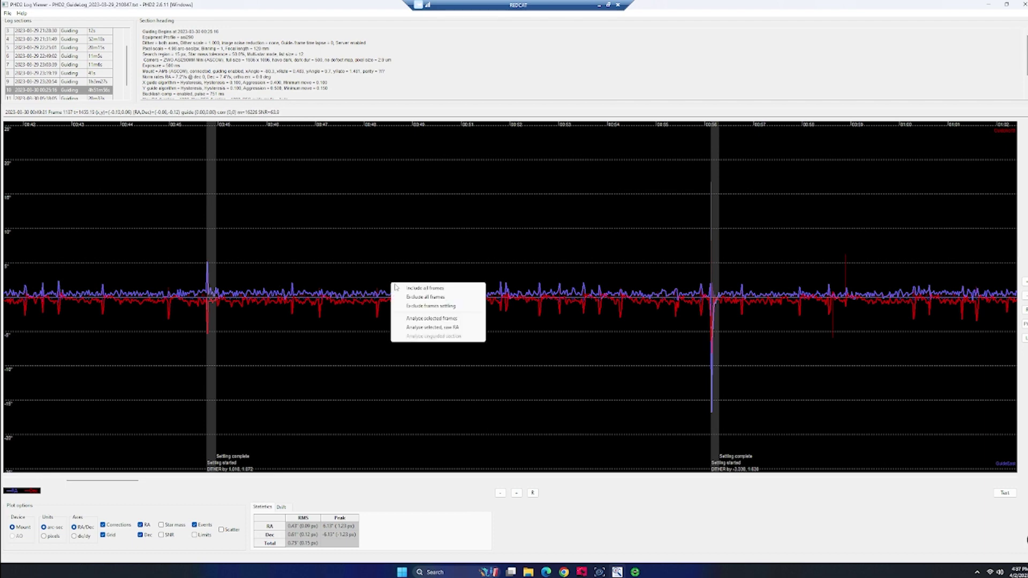
{"action": "left_click", "coordinate": [446, 327]}
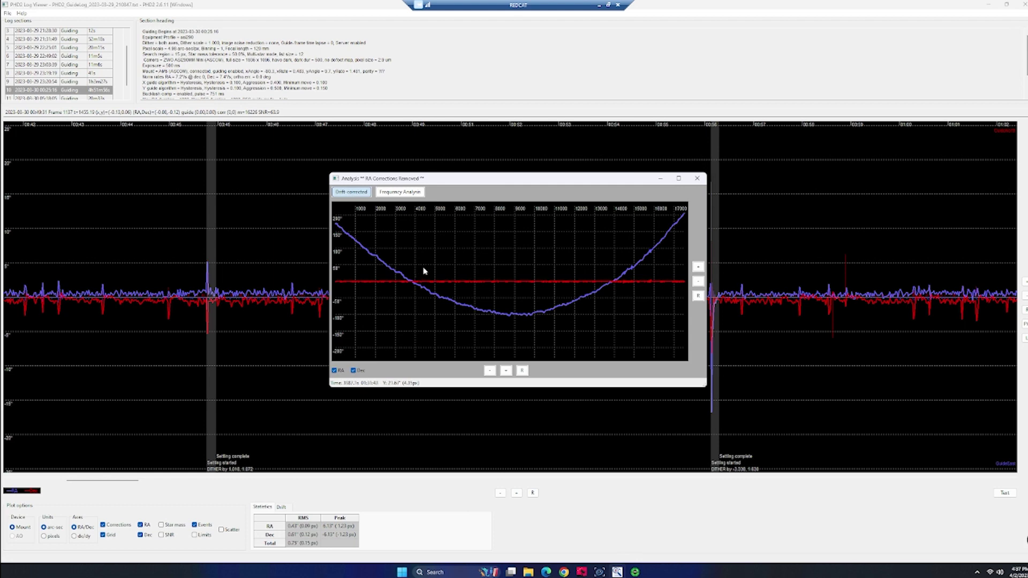
{"action": "left_click", "coordinate": [696, 179]}
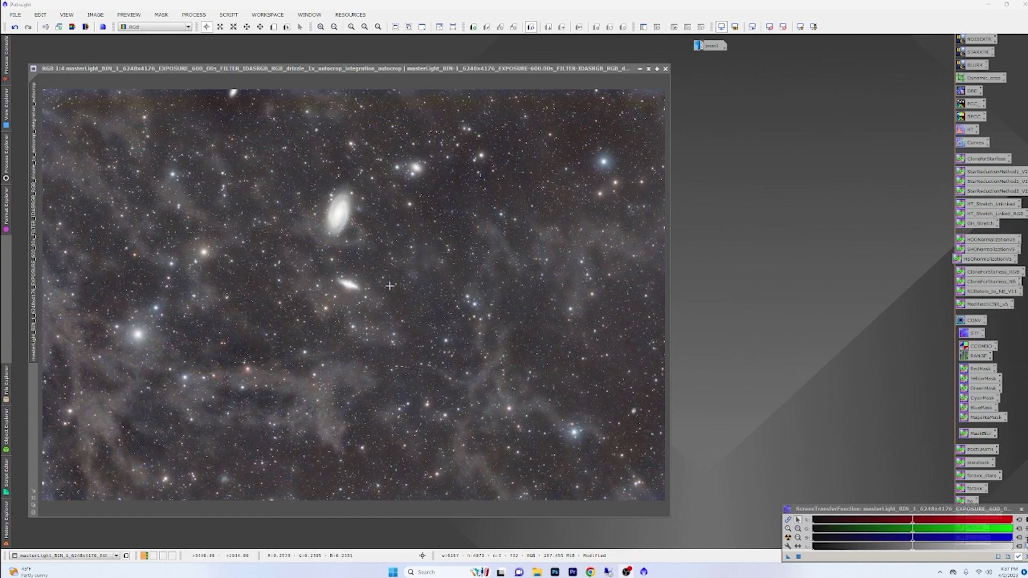
{"action": "scroll", "coordinate": [386, 271], "scroll_direction": "up", "scroll_amount": 1}
{"action": "scroll", "coordinate": [386, 269], "scroll_direction": "down", "scroll_amount": 2}
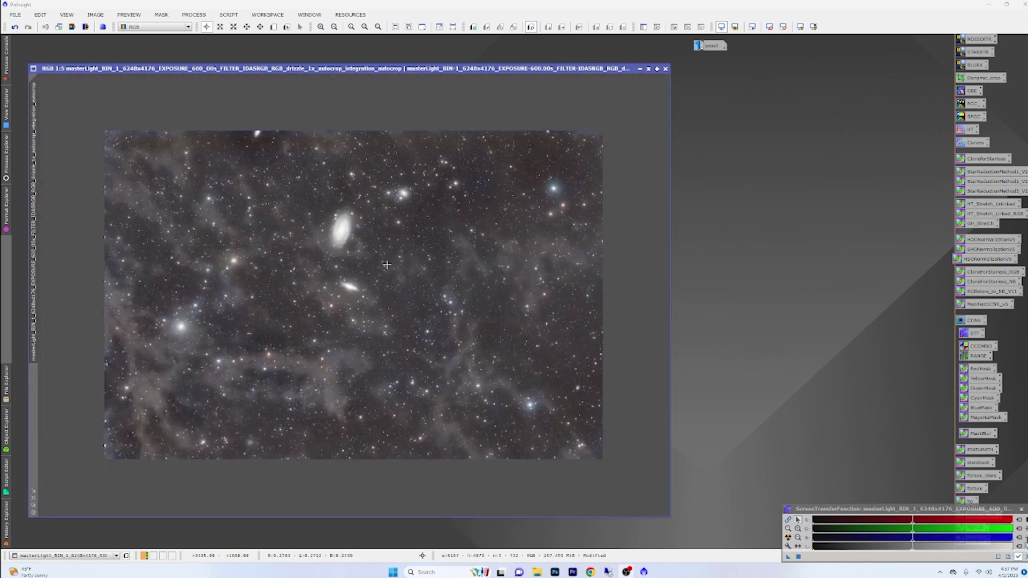
{"action": "scroll", "coordinate": [387, 265], "scroll_direction": "up", "scroll_amount": 1}
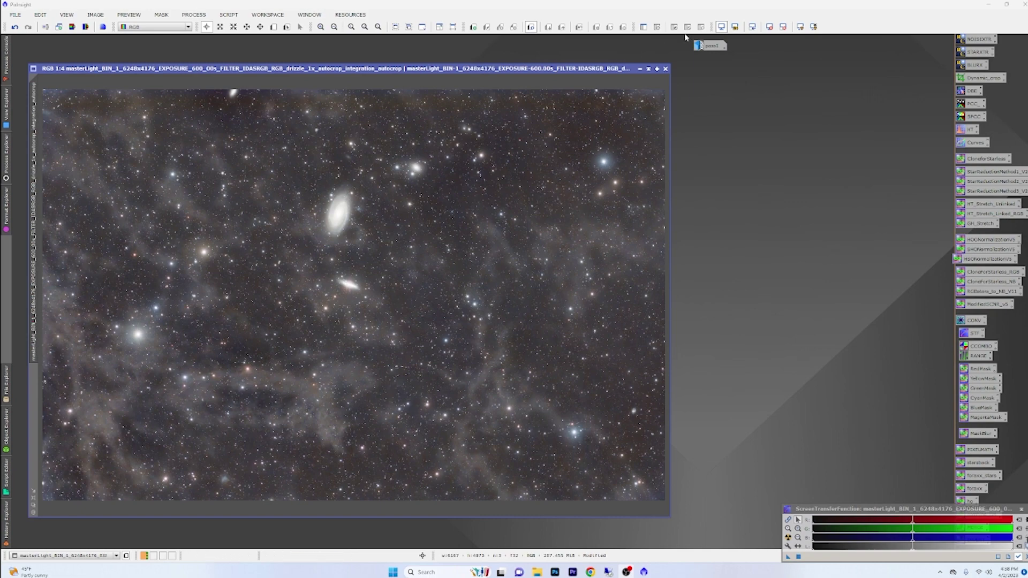
{"action": "double_click", "coordinate": [715, 47]}
{"action": "left_click_drag", "start_coordinate": [690, 73], "coordinate": [567, 99]}
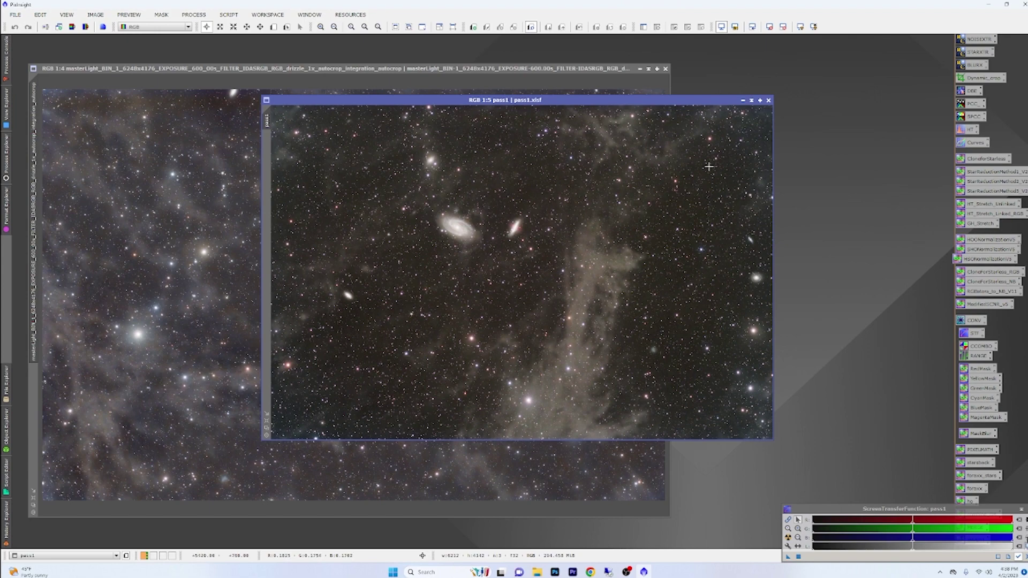
{"action": "left_click", "coordinate": [743, 100]}
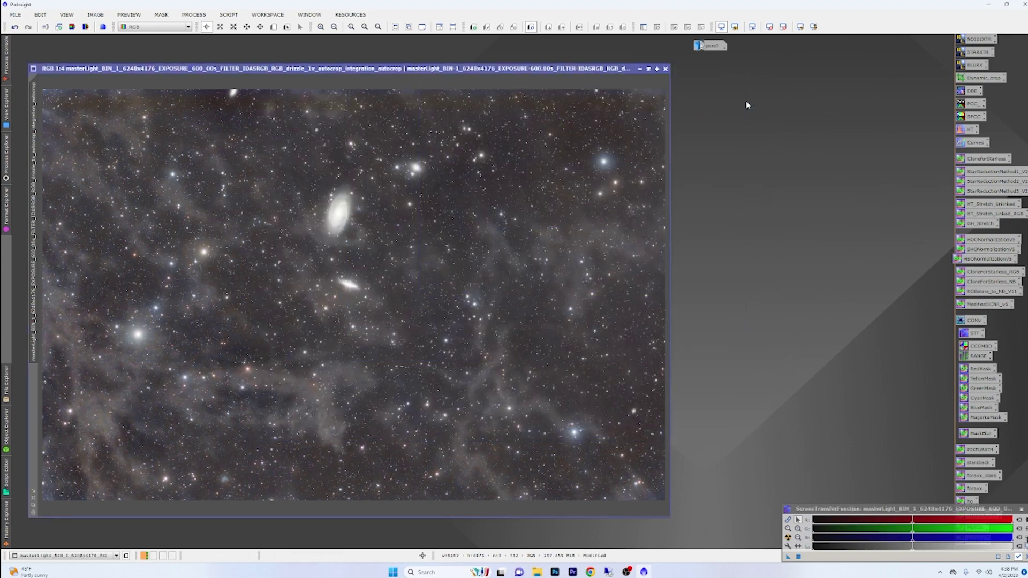